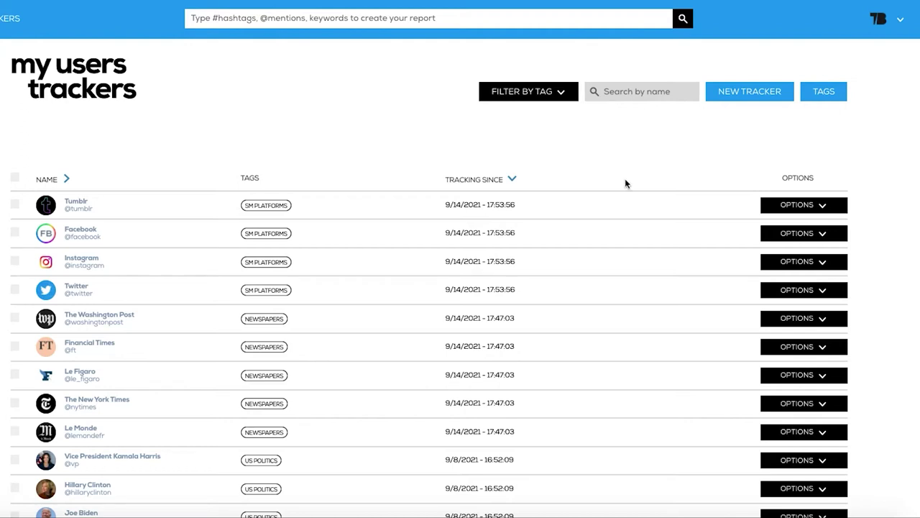
Step: Add a newyorker tracker, tag it newspapers, and save the change
{"action": "left_click", "coordinate": [746, 97]}
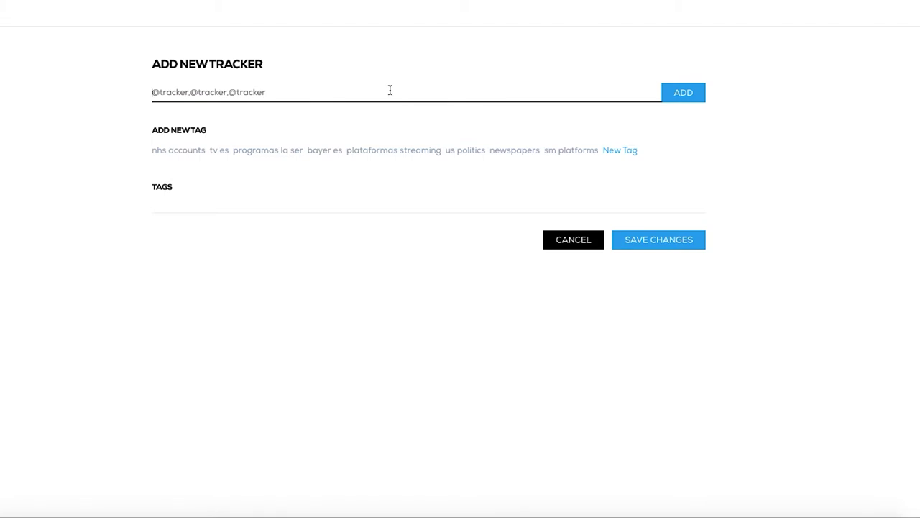
{"action": "type", "text": "newyorker"}
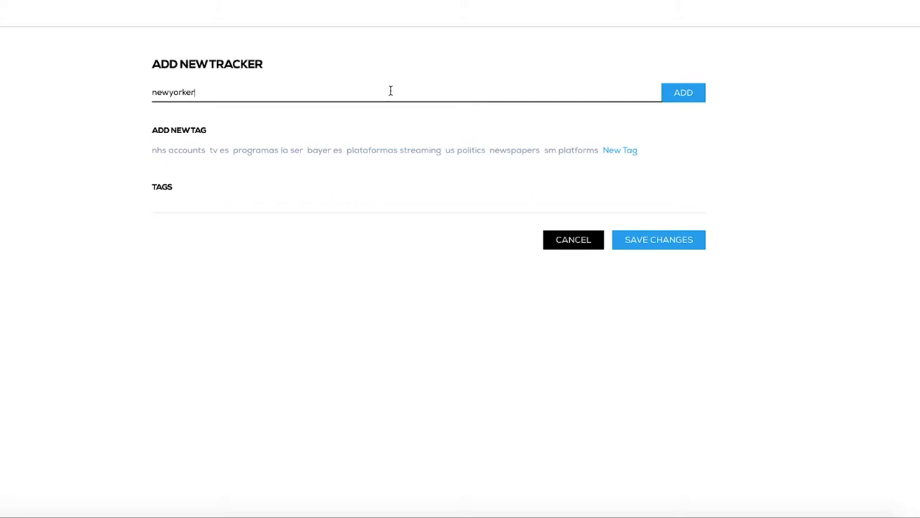
{"action": "left_click", "coordinate": [682, 96]}
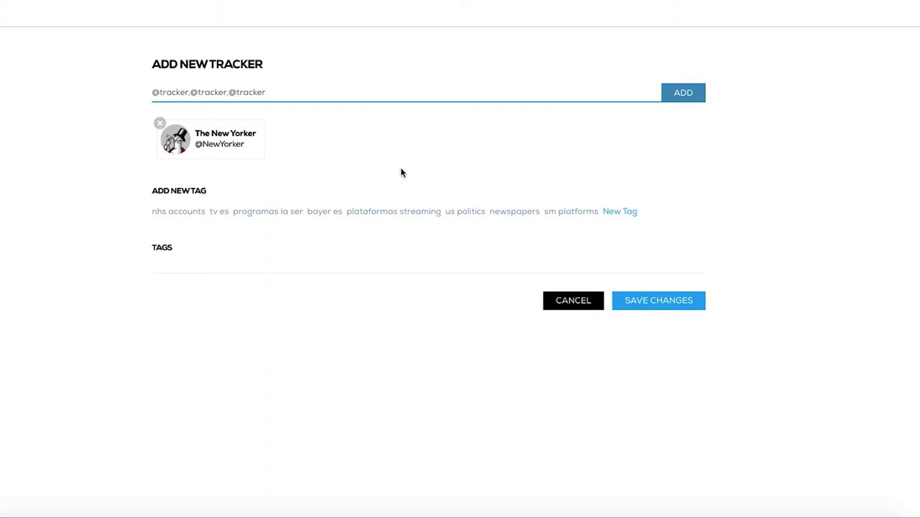
{"action": "left_click", "coordinate": [510, 214]}
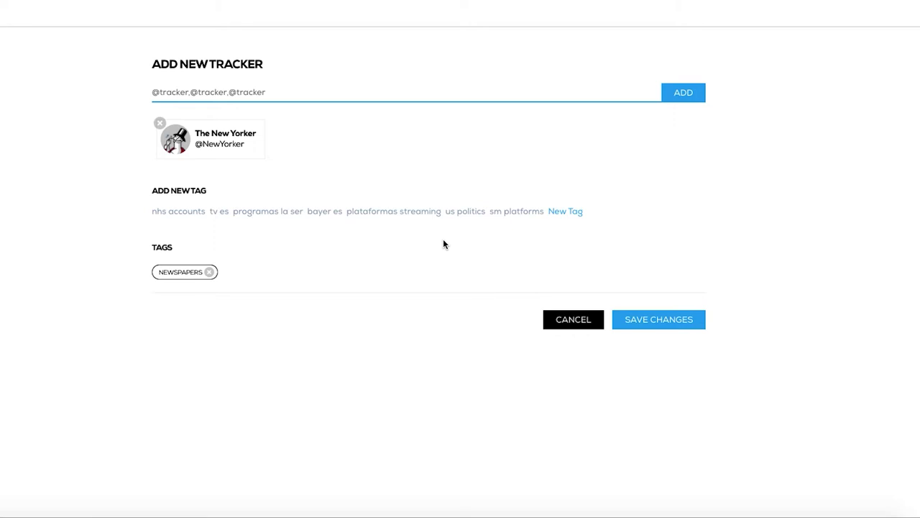
{"action": "left_click", "coordinate": [659, 321]}
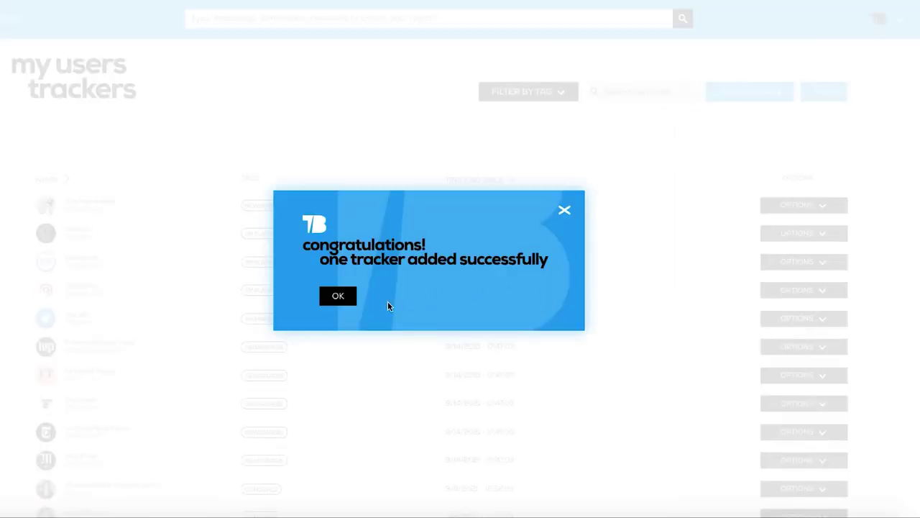
Step: Close the congratulations popup confirming one tracker was added
{"action": "left_click", "coordinate": [340, 298]}
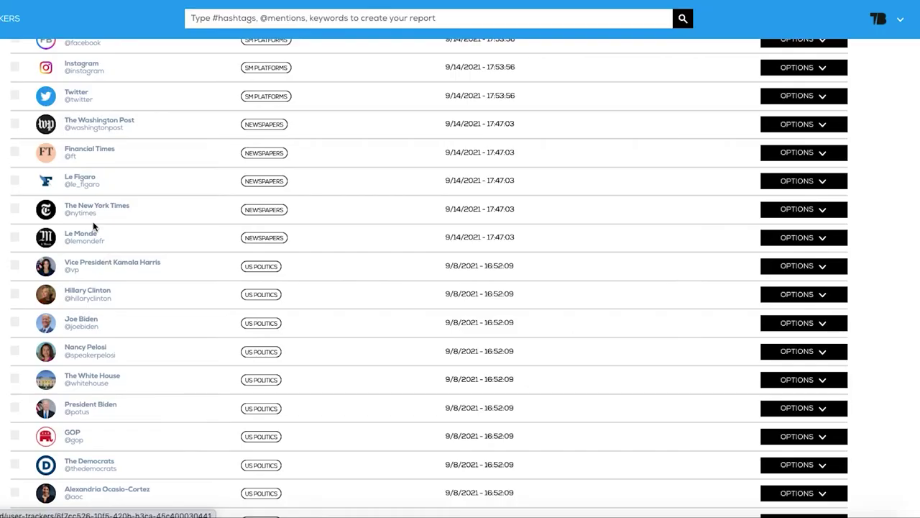
Step: Open The New York Times tracker's summary page from the trackers list
{"action": "scroll", "coordinate": [209, 216], "scroll_direction": "up", "scroll_amount": 2}
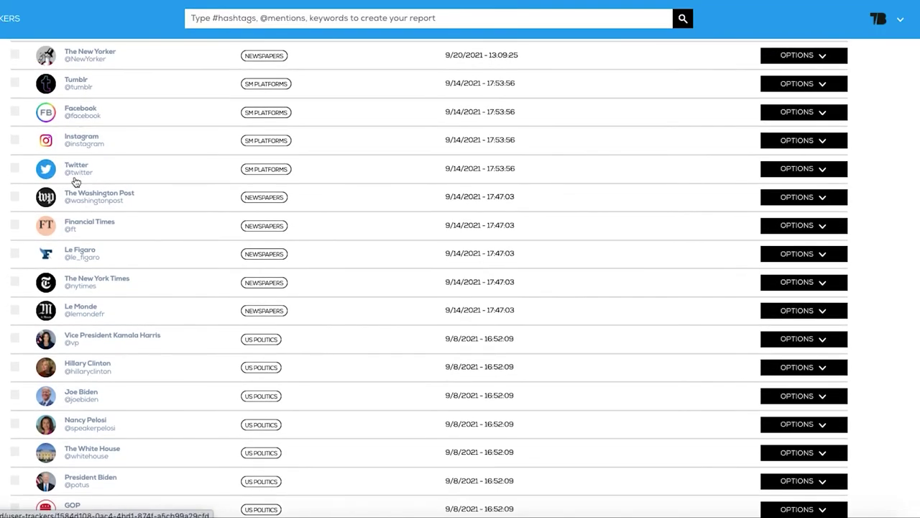
{"action": "left_click", "coordinate": [82, 278]}
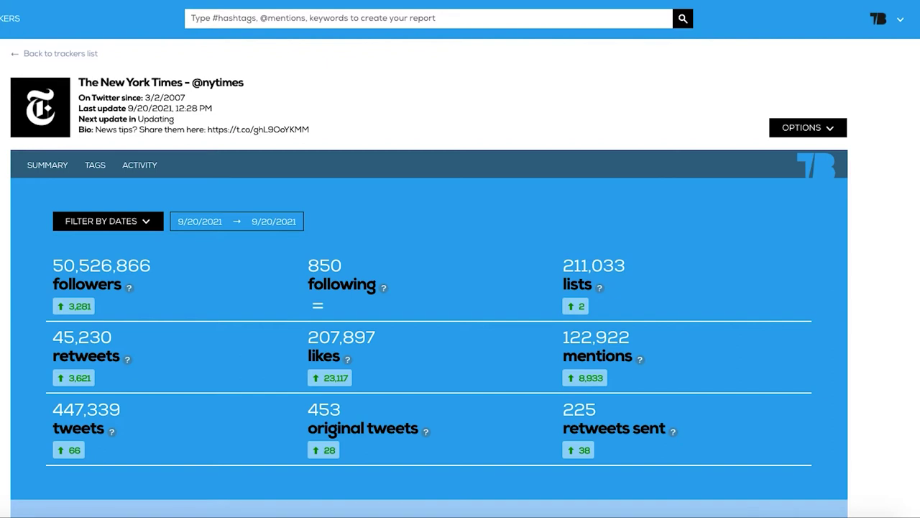
Step: Filter The New York Times summary statistics to Last 7 Days (9/14–9/20/2021)
{"action": "left_click", "coordinate": [150, 222]}
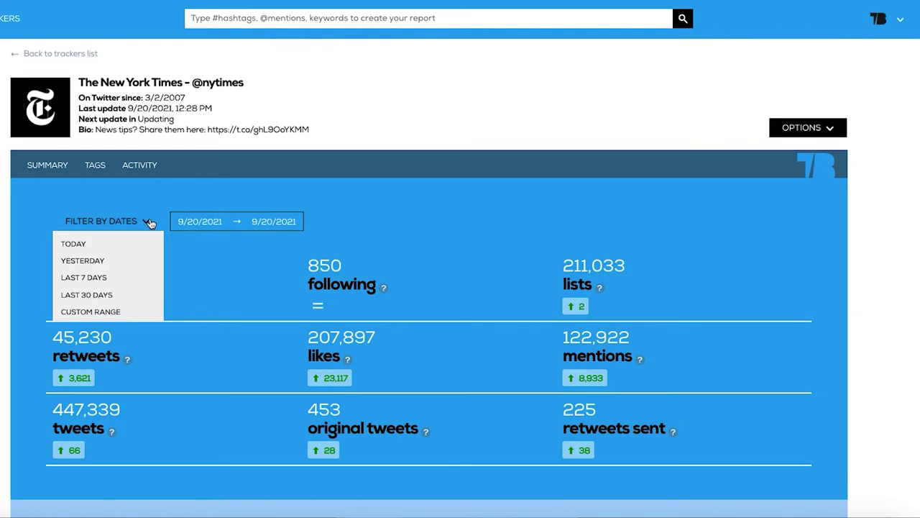
{"action": "left_click", "coordinate": [57, 279]}
{"action": "scroll", "coordinate": [460, 287], "scroll_direction": "down", "scroll_amount": 1}
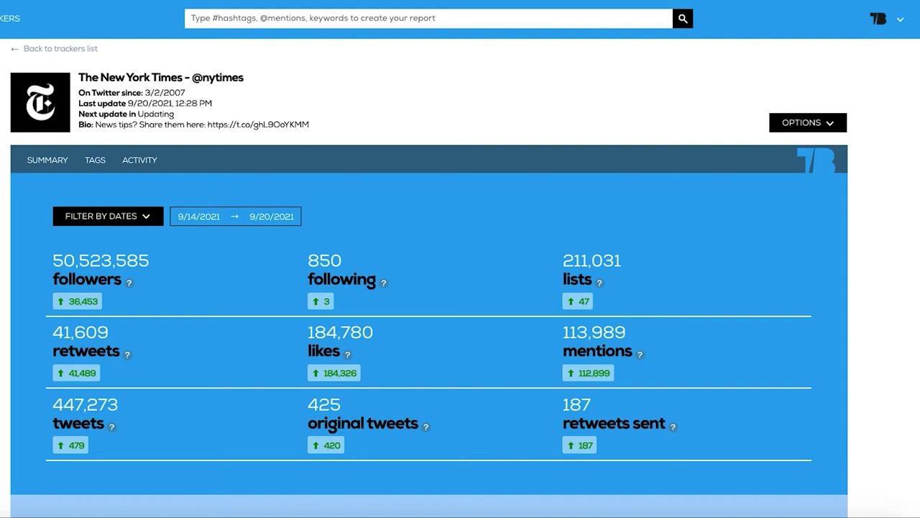
{"action": "scroll", "coordinate": [460, 287], "scroll_direction": "down", "scroll_amount": 1}
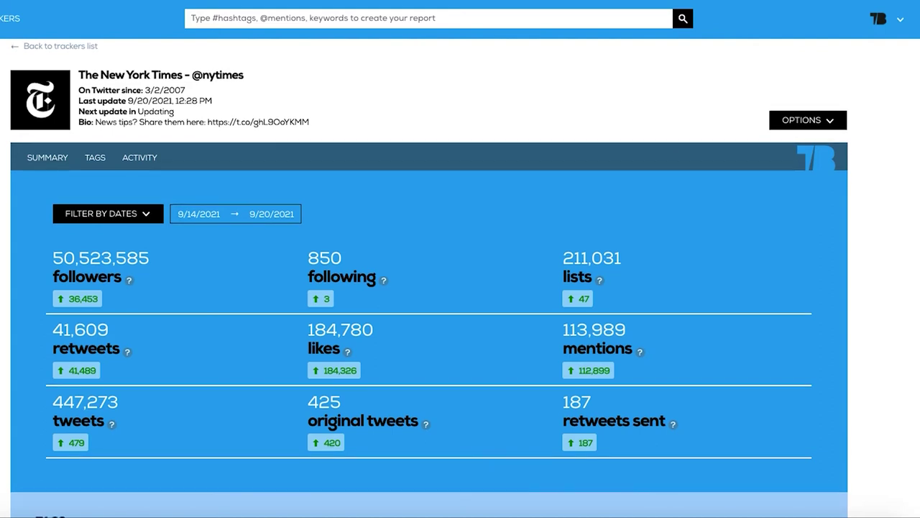
Step: Add the Mentions, Tweets, Following and Likes series to the tracker's activity chart
{"action": "scroll", "coordinate": [460, 287], "scroll_direction": "down", "scroll_amount": 1}
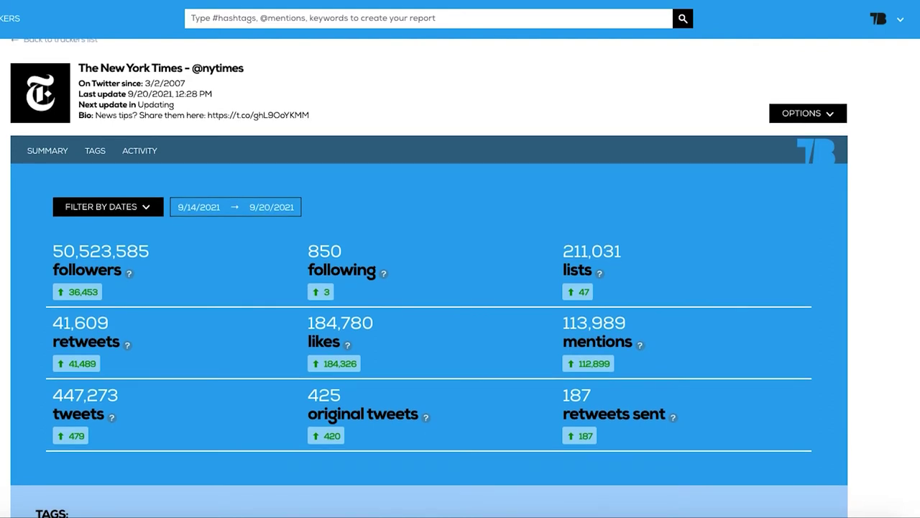
{"action": "scroll", "coordinate": [460, 288], "scroll_direction": "down", "scroll_amount": 5}
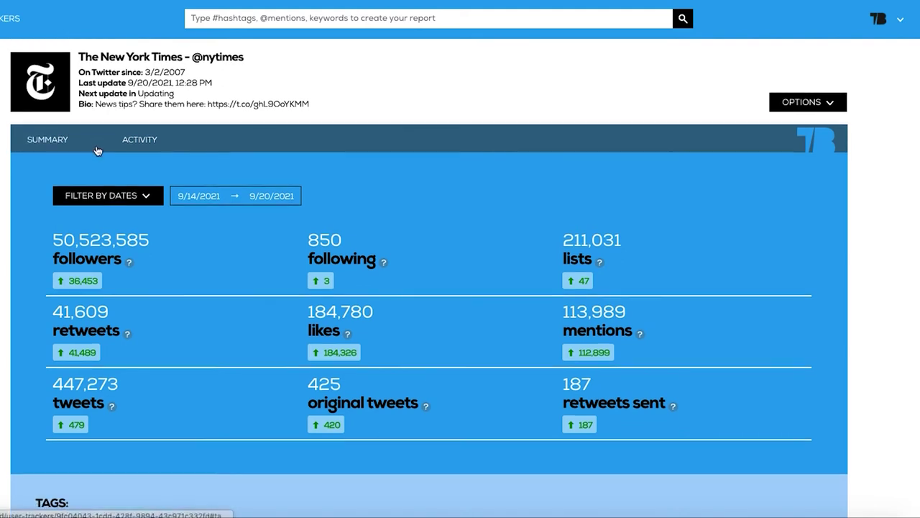
{"action": "scroll", "coordinate": [460, 287], "scroll_direction": "down", "scroll_amount": 2}
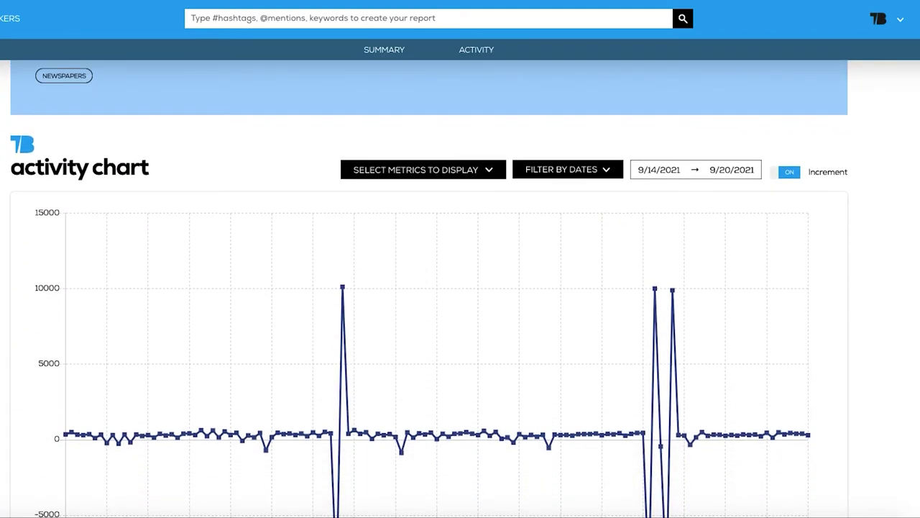
{"action": "scroll", "coordinate": [460, 288], "scroll_direction": "down", "scroll_amount": 2}
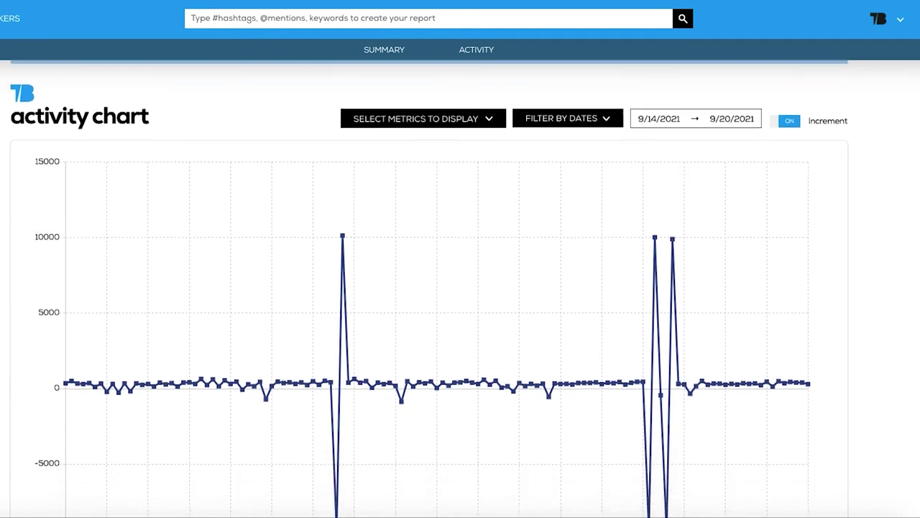
{"action": "left_click", "coordinate": [487, 83]}
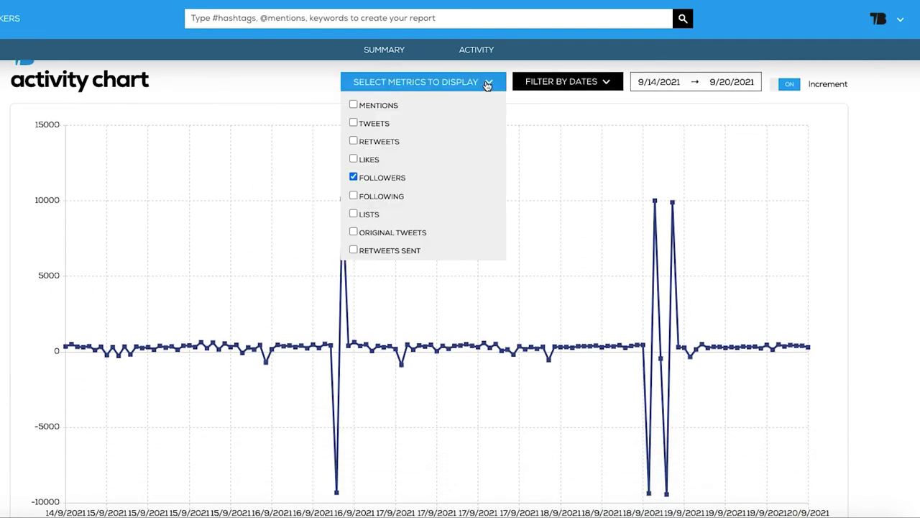
{"action": "left_click", "coordinate": [378, 107]}
{"action": "left_click", "coordinate": [378, 126]}
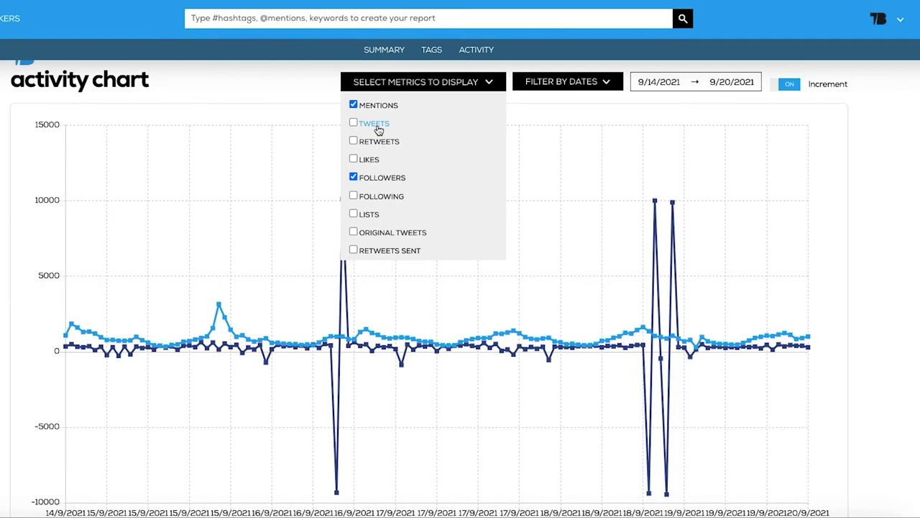
{"action": "left_click", "coordinate": [370, 199]}
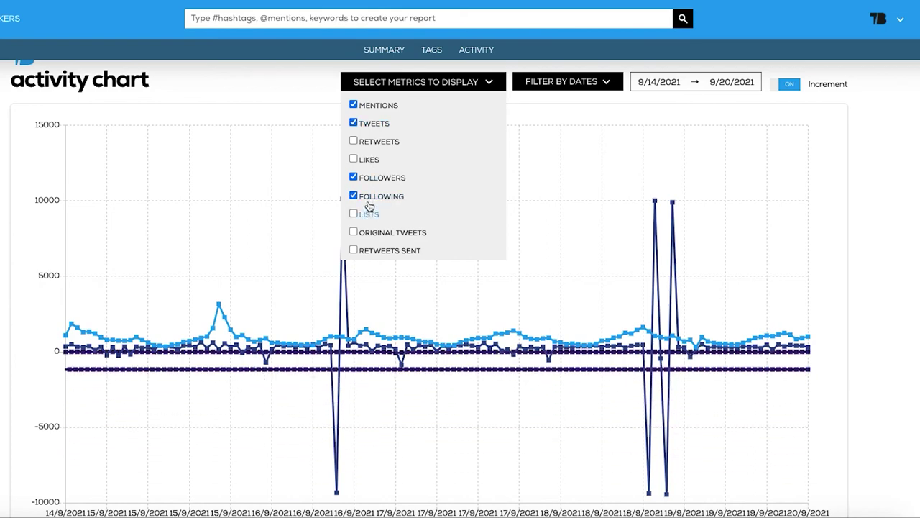
{"action": "left_click", "coordinate": [370, 158]}
{"action": "left_click", "coordinate": [595, 82]}
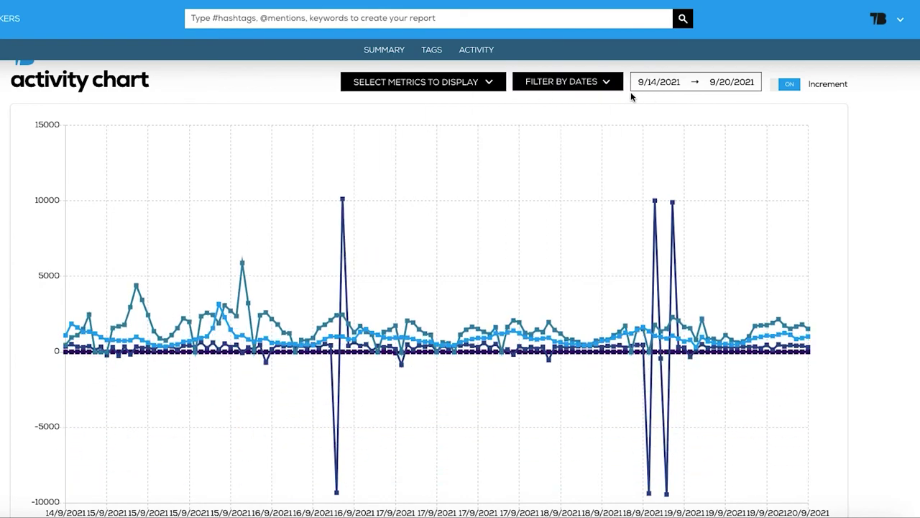
Step: Switch the chart's date filter to Yesterday, then back to Last 7 Days
{"action": "left_click", "coordinate": [539, 121]}
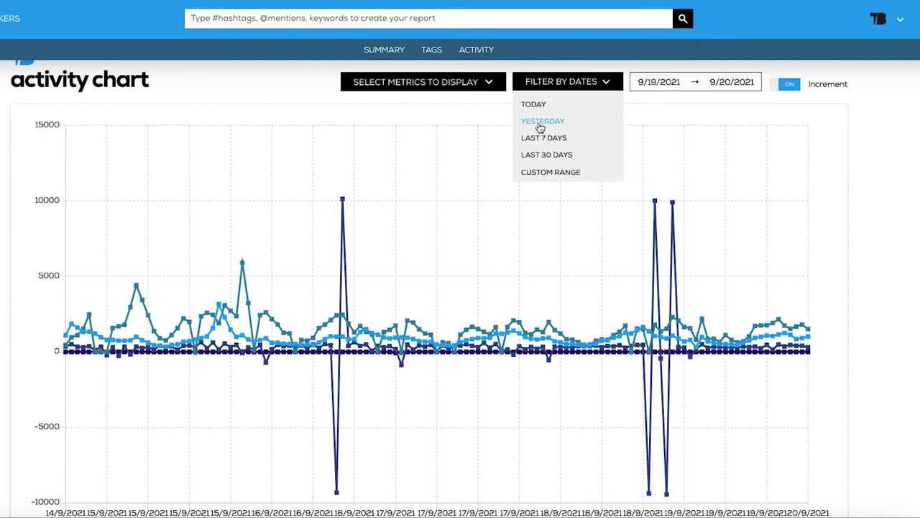
{"action": "left_click", "coordinate": [539, 138]}
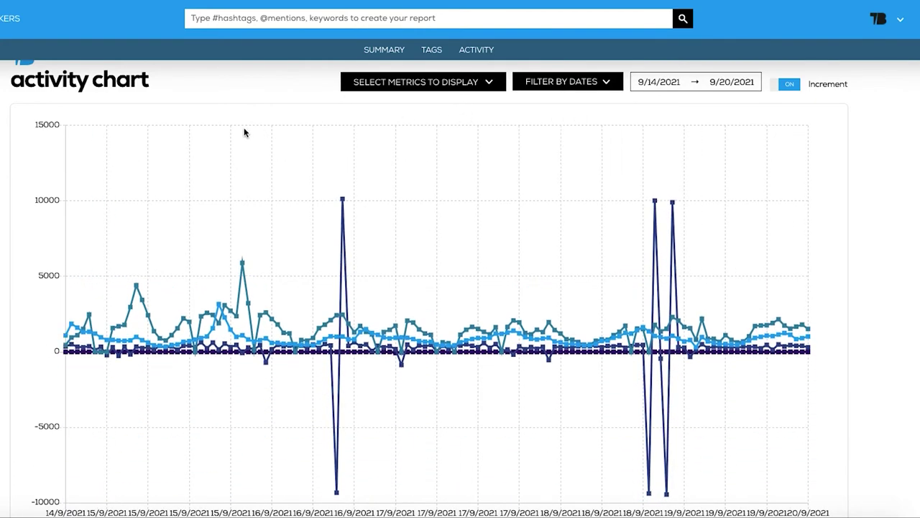
{"action": "mouse_move", "coordinate": [343, 201]}
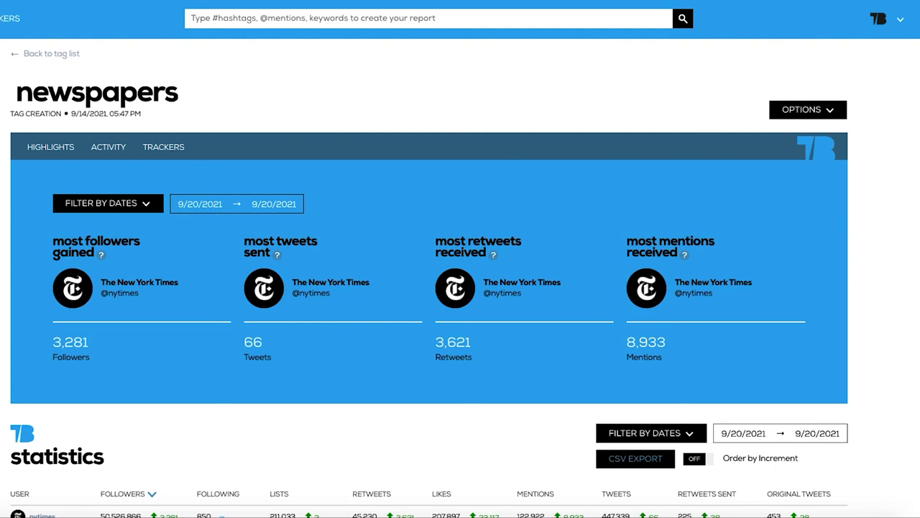
Step: Set the newspapers tag highlights to the custom range 9/14–9/20/2021 and view the statistics table
{"action": "left_click", "coordinate": [136, 204]}
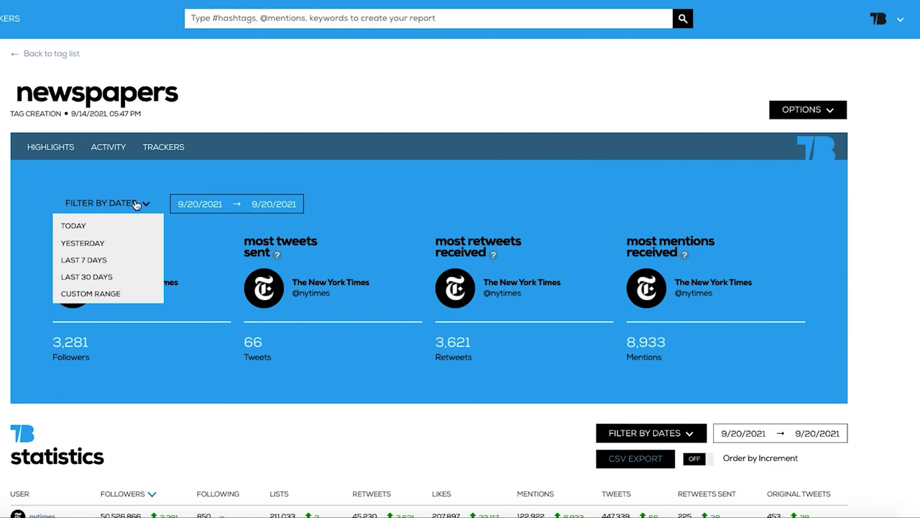
{"action": "left_click", "coordinate": [204, 204]}
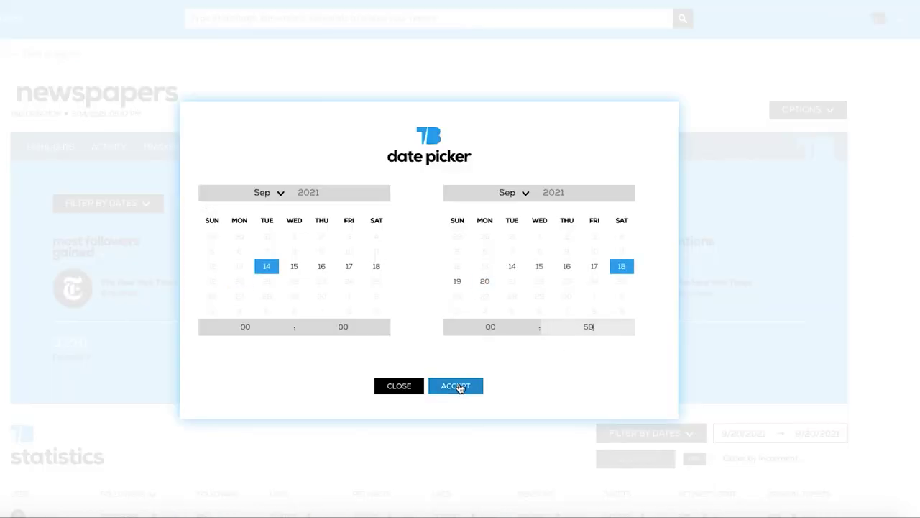
{"action": "left_click", "coordinate": [457, 385]}
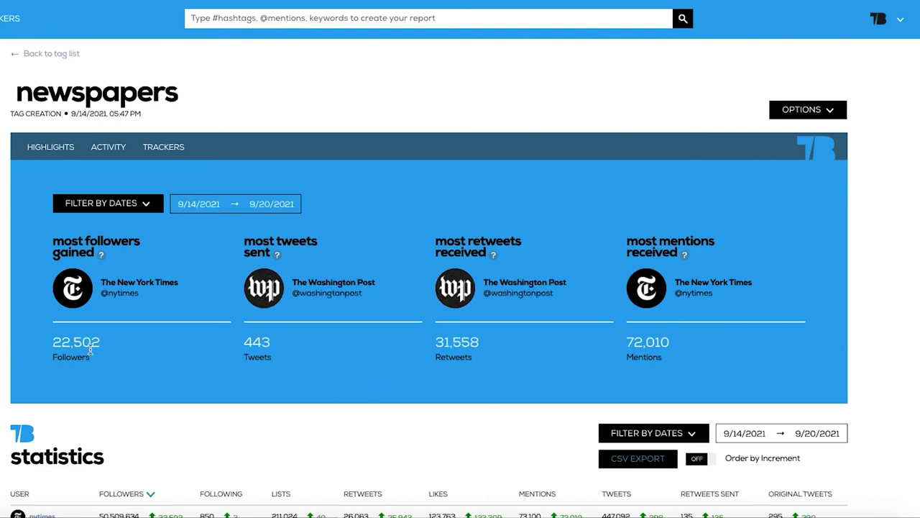
{"action": "scroll", "coordinate": [120, 356], "scroll_direction": "down", "scroll_amount": 1}
{"action": "scroll", "coordinate": [16, 298], "scroll_direction": "down", "scroll_amount": 2}
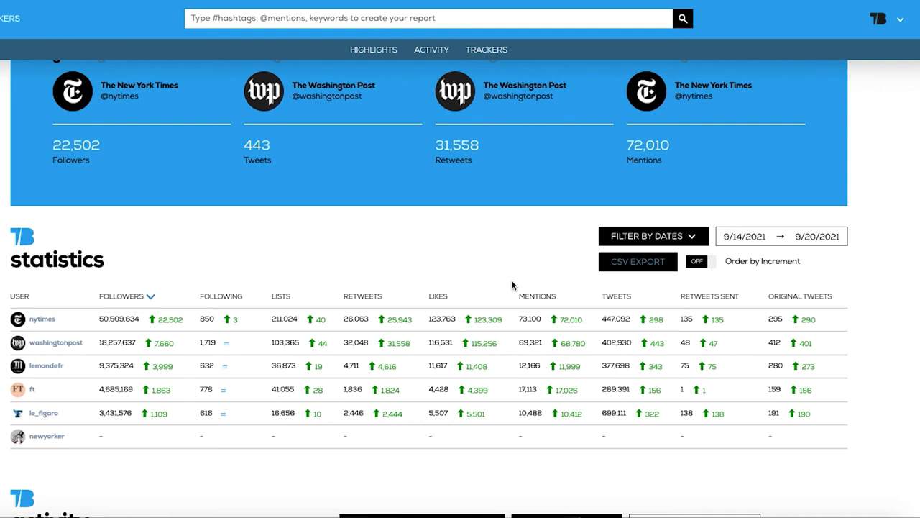
Step: Refresh the newspapers statistics for the Last 7 Days
{"action": "left_click", "coordinate": [633, 264]}
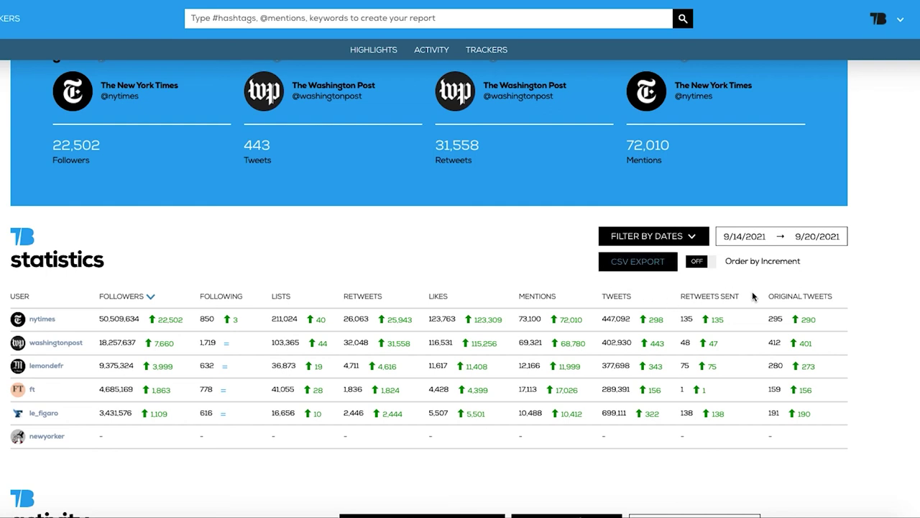
{"action": "left_click", "coordinate": [696, 242]}
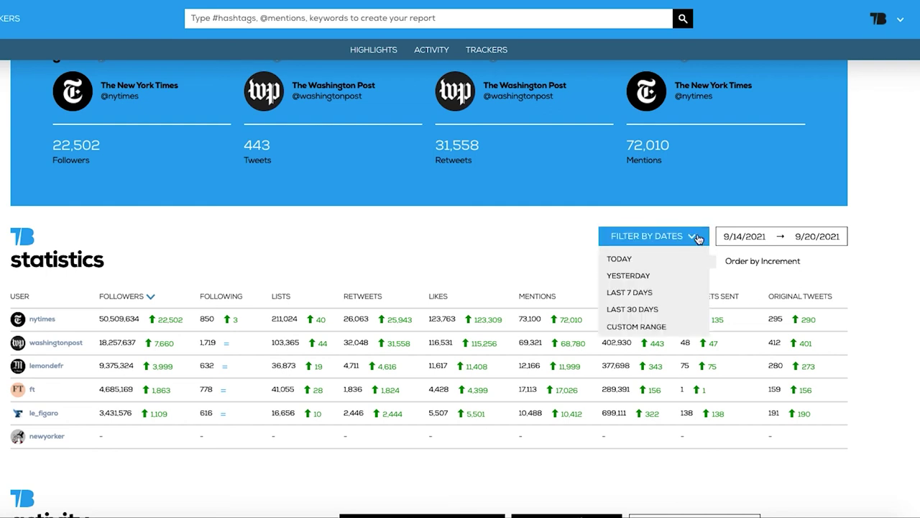
{"action": "left_click", "coordinate": [644, 282]}
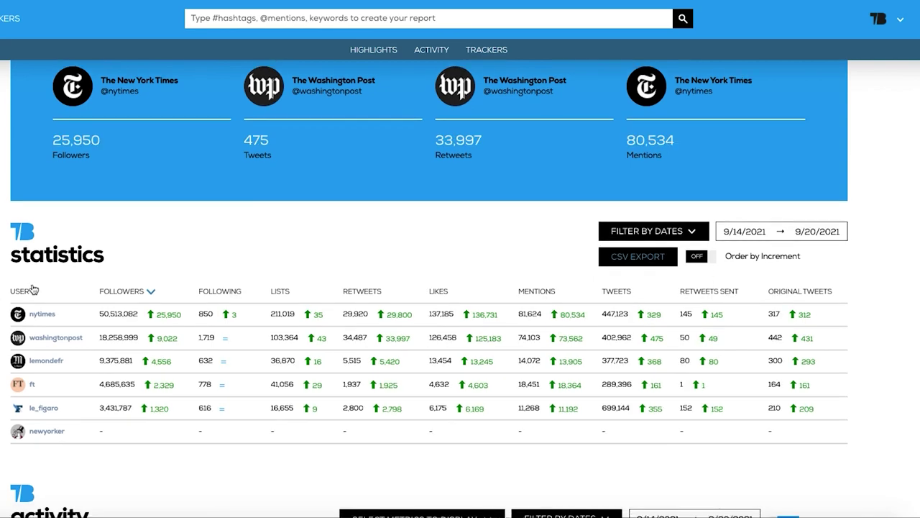
{"action": "scroll", "coordinate": [29, 289], "scroll_direction": "down", "scroll_amount": 2}
{"action": "scroll", "coordinate": [29, 289], "scroll_direction": "down", "scroll_amount": 5}
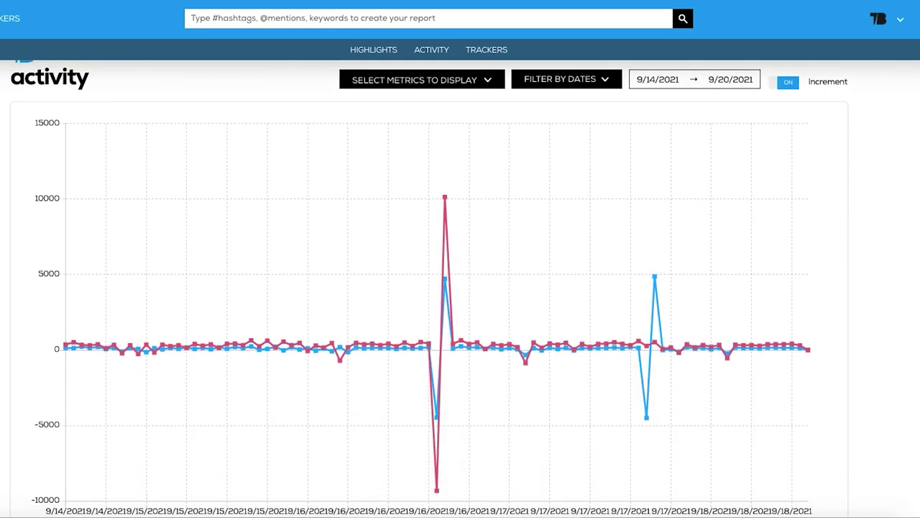
Step: Change the activity chart metric to Retweets
{"action": "left_click", "coordinate": [488, 81]}
{"action": "left_click", "coordinate": [379, 121]}
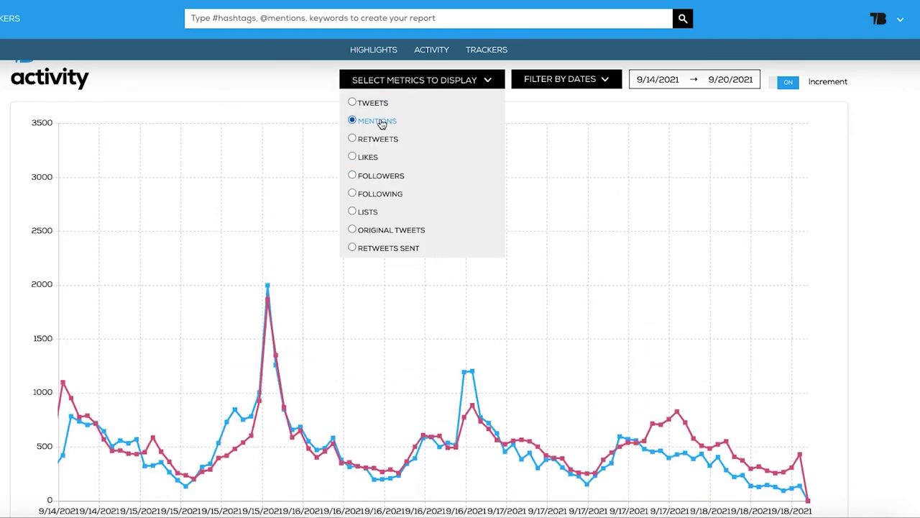
{"action": "left_click", "coordinate": [379, 106]}
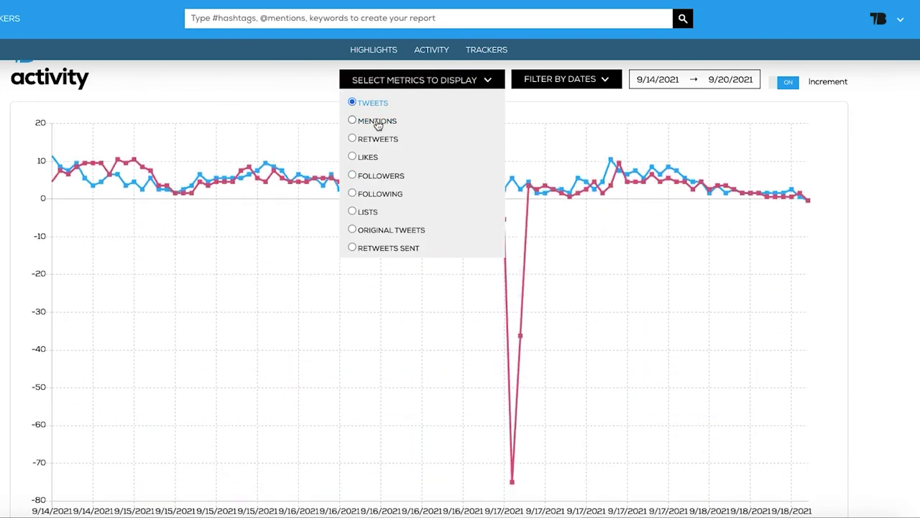
{"action": "left_click", "coordinate": [374, 144]}
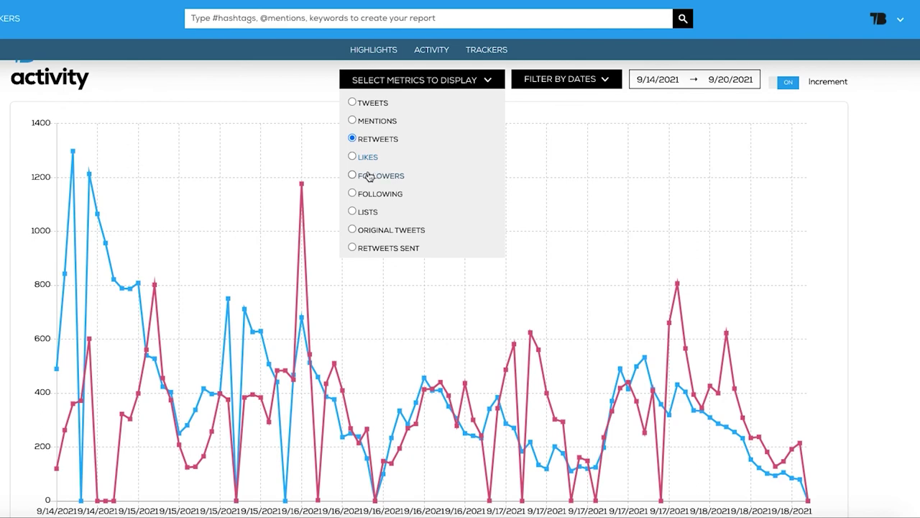
{"action": "scroll", "coordinate": [368, 174], "scroll_direction": "down", "scroll_amount": 1}
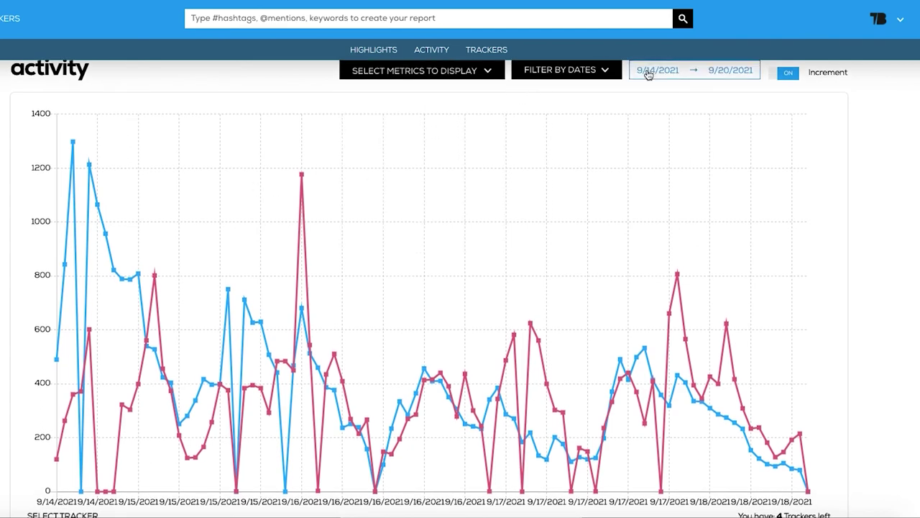
Step: Set the chart's end date to Saturday the 18th and add lemondefr's line
{"action": "left_click", "coordinate": [647, 75]}
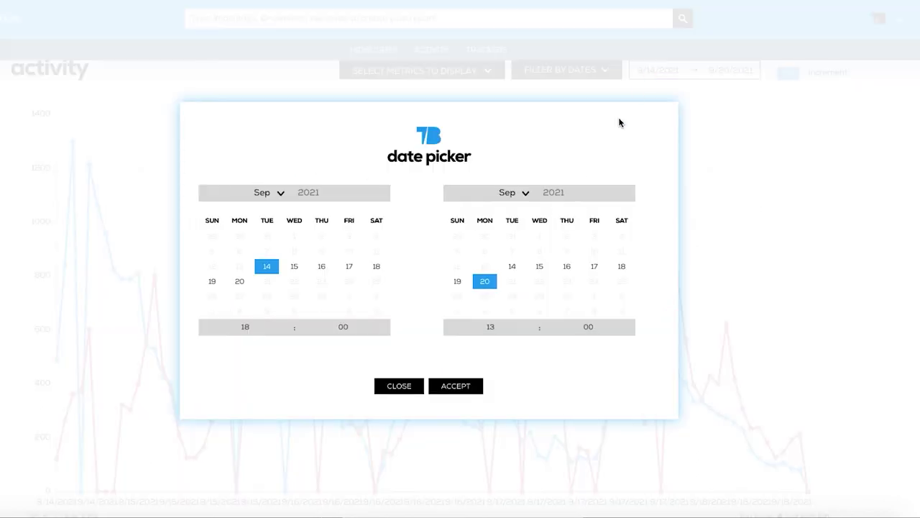
{"action": "left_click", "coordinate": [618, 266]}
{"action": "left_click", "coordinate": [478, 389]}
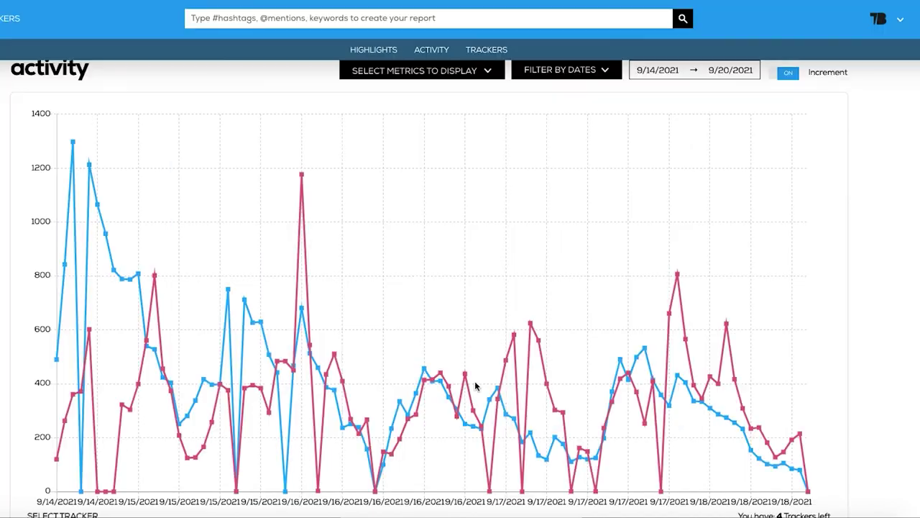
{"action": "scroll", "coordinate": [474, 349], "scroll_direction": "down", "scroll_amount": 2}
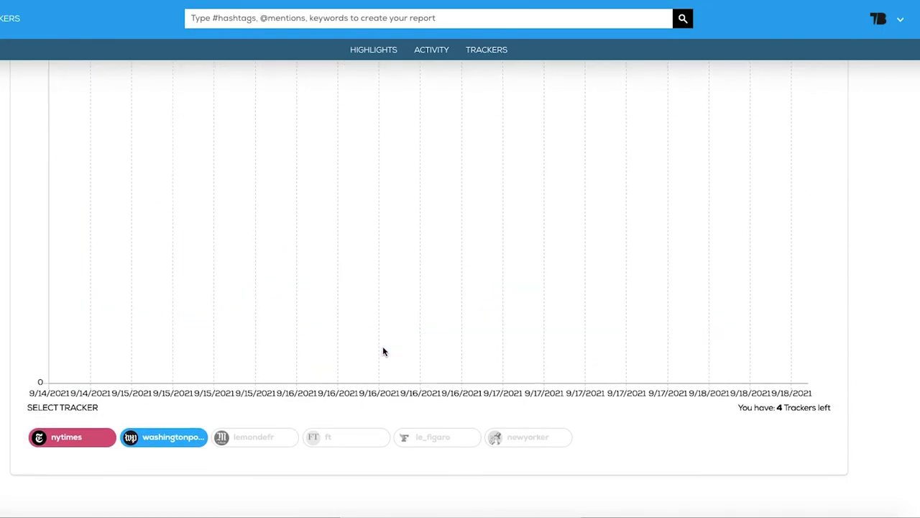
{"action": "left_click", "coordinate": [261, 456]}
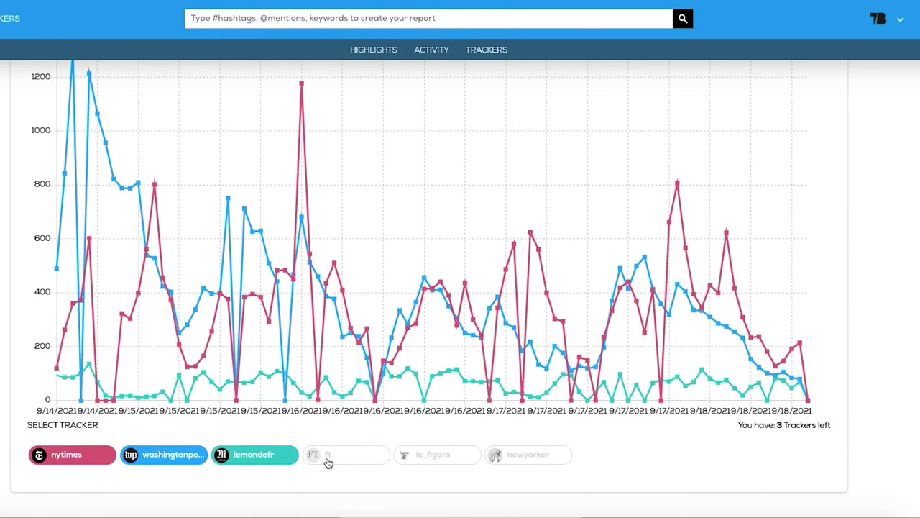